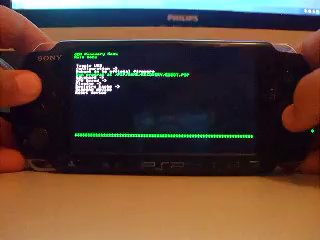
- Disable Plain modules and Execute BOOT.BIN under Advanced > Advanced configuration
{"action": "key", "text": "Return"}
{"action": "key", "text": "Down"}
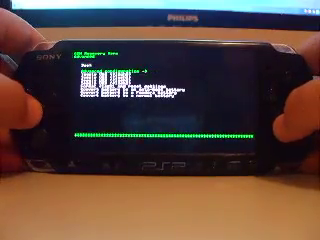
{"action": "key", "text": "Return"}
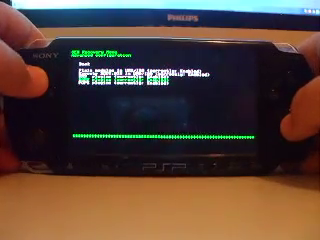
{"action": "key", "text": "Down"}
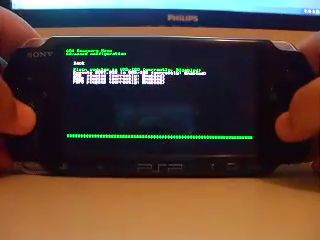
{"action": "key", "text": "Down"}
{"action": "key", "text": "Down"}
{"action": "key", "text": "Up"}
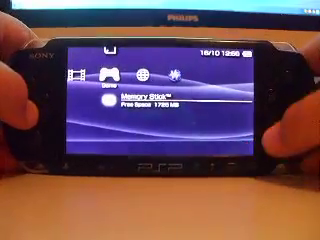
- Launch the game from the Memory Stick list under Game
{"action": "key", "text": "Return"}
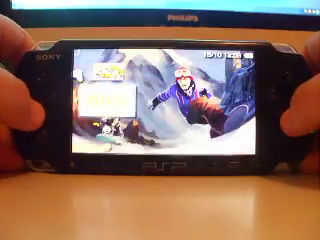
{"action": "key", "text": "Return"}
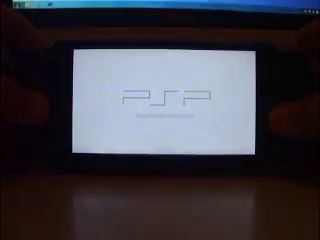